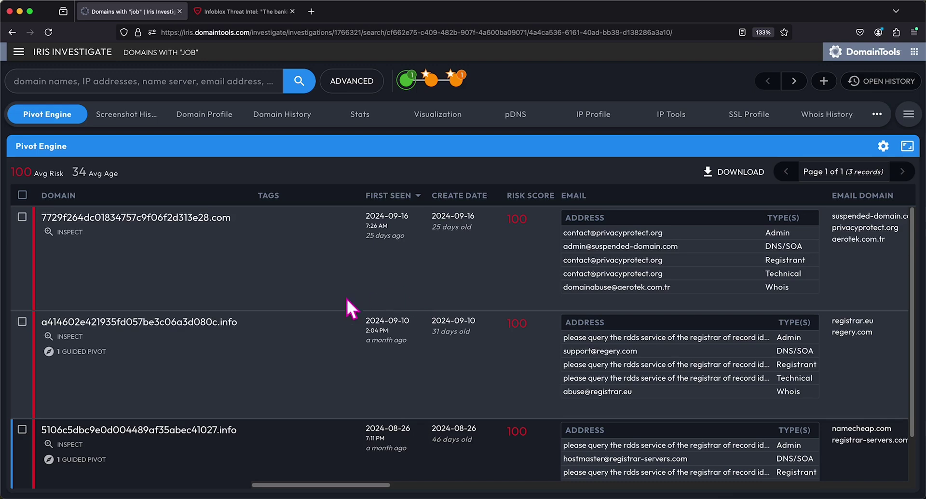
Read the Infoblox Octo2 post and examine the email, registrar, name server, IP, website and certificate data of the three investigated domains.
{"action": "left_click", "coordinate": [245, 13]}
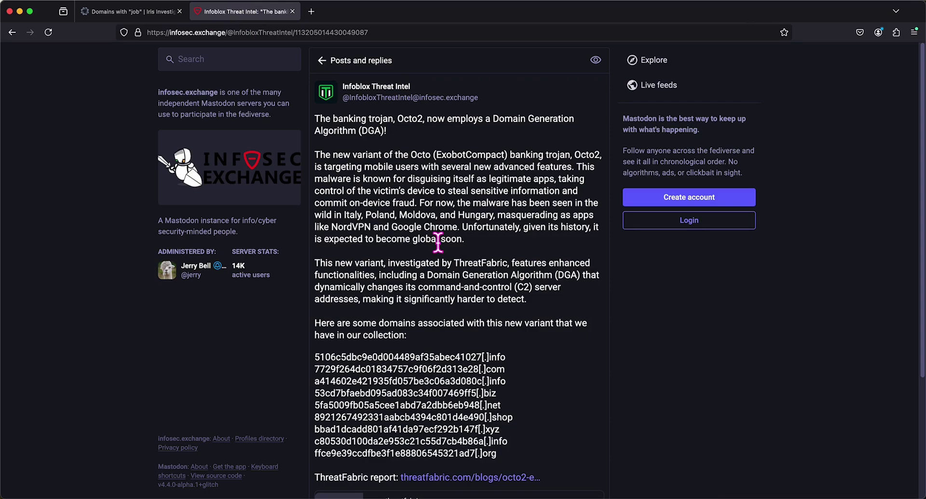
{"action": "left_click", "coordinate": [131, 10]}
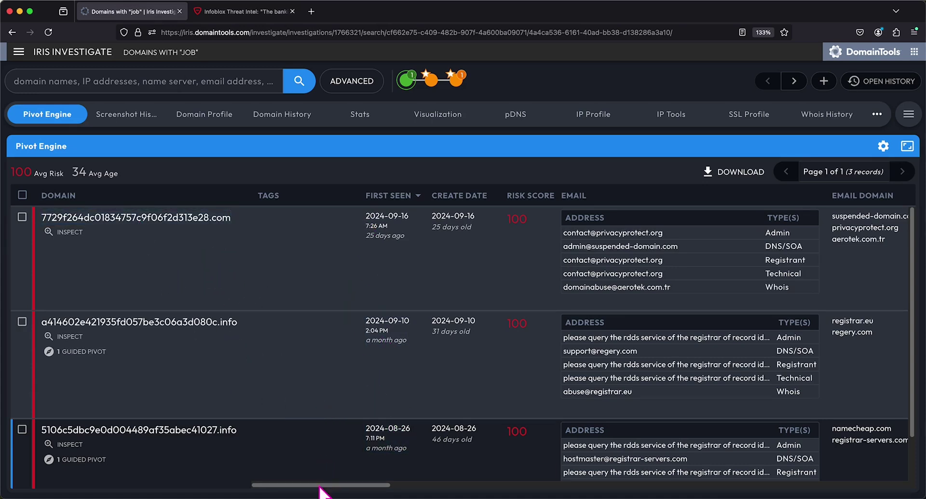
{"action": "scroll", "coordinate": [316, 492], "scroll_direction": "right", "scroll_amount": 5}
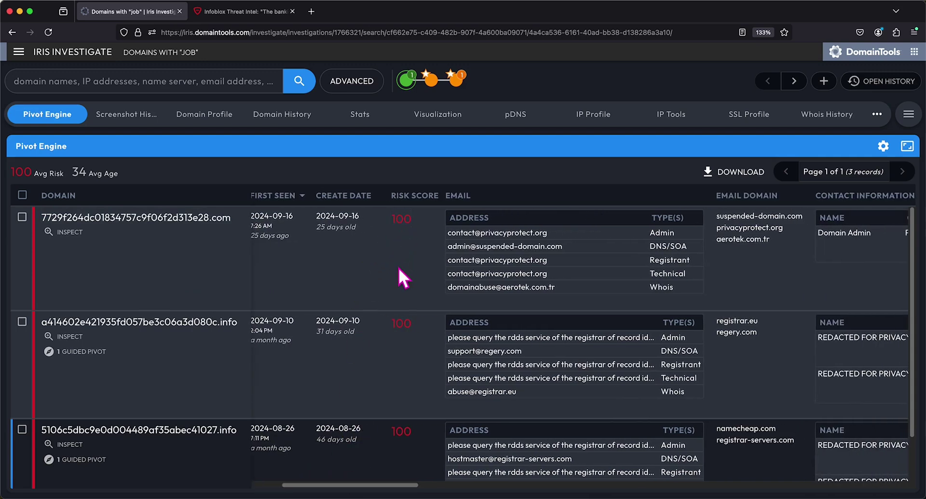
{"action": "left_click_drag", "start_coordinate": [346, 485], "coordinate": [642, 487]}
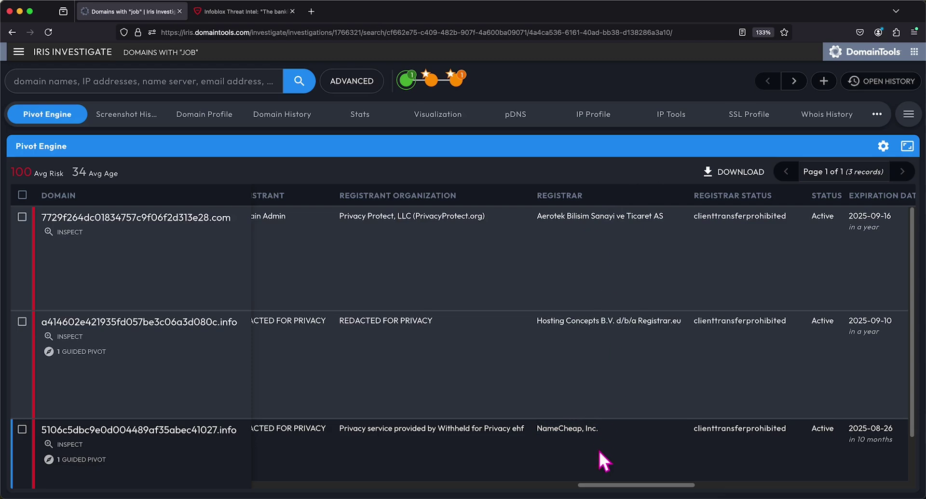
{"action": "left_click_drag", "start_coordinate": [589, 484], "coordinate": [741, 487]}
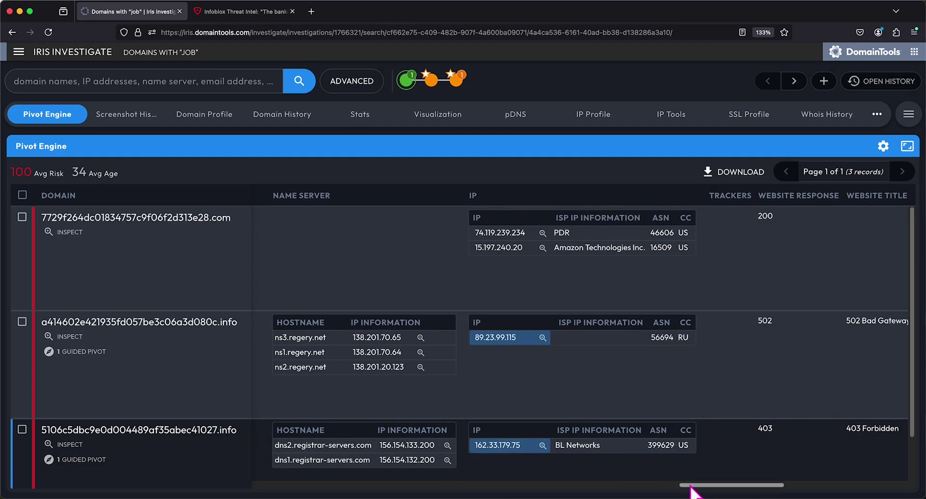
{"action": "left_click_drag", "start_coordinate": [692, 486], "coordinate": [847, 491]}
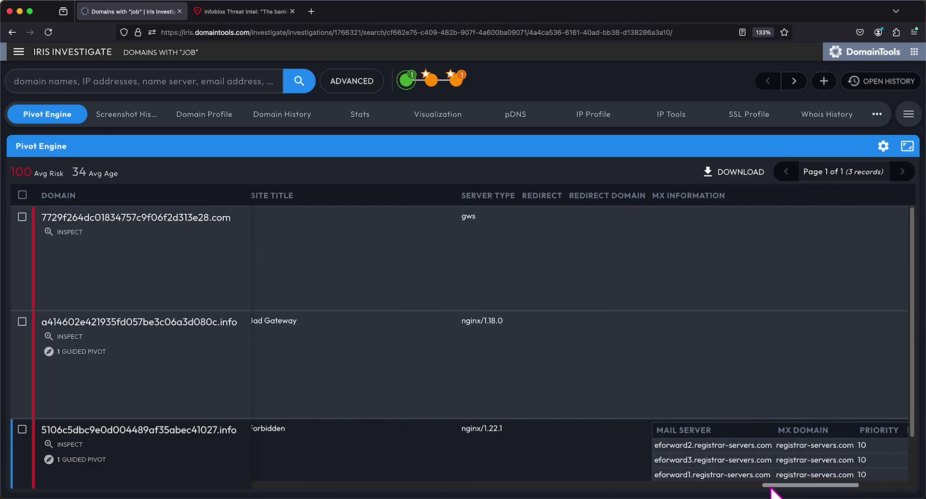
{"action": "left_click", "coordinate": [903, 484]}
{"action": "left_click_drag", "start_coordinate": [760, 489], "coordinate": [885, 473]}
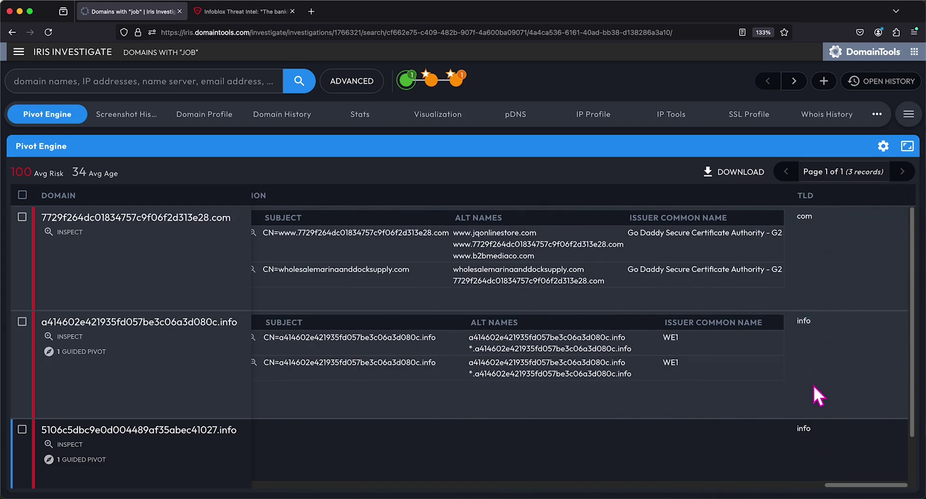
{"action": "left_click", "coordinate": [244, 15]}
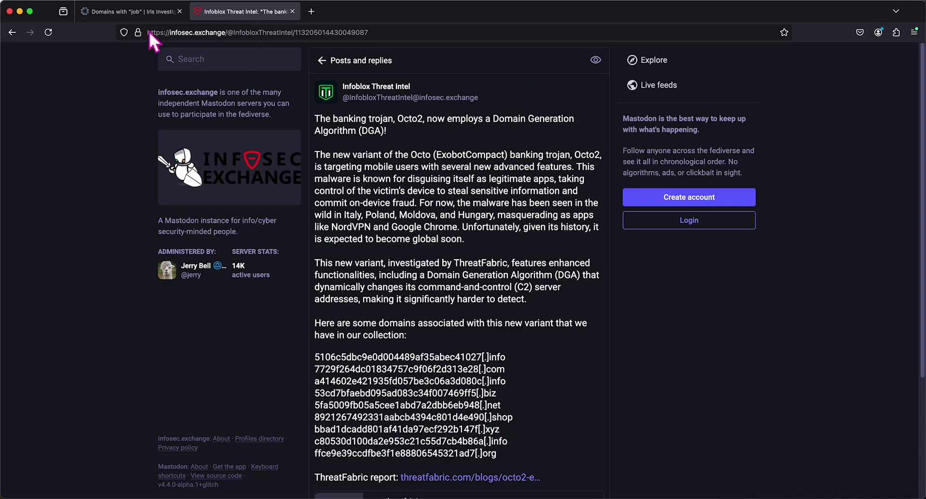
{"action": "left_click", "coordinate": [126, 16]}
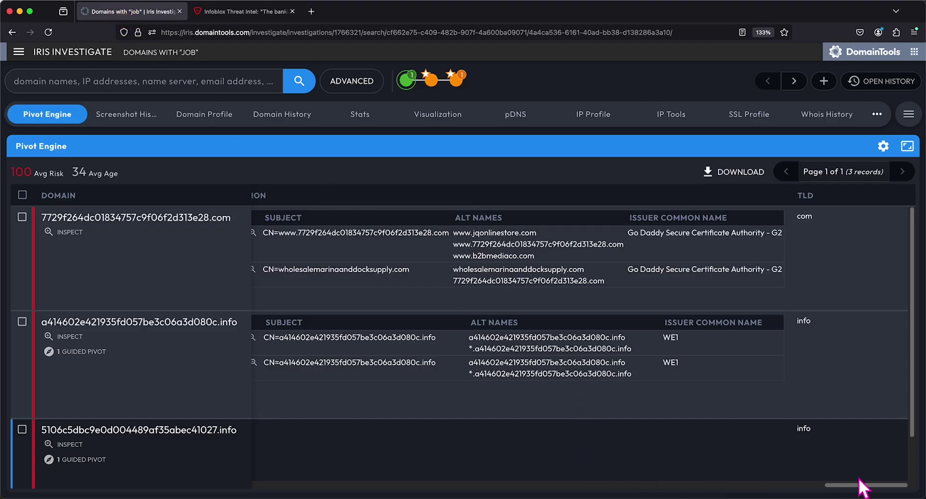
Inspect the domains that share the IP address 89.23.99.115 of a414602e421935fd057be3c06a3d080c.info.
{"action": "left_click_drag", "start_coordinate": [868, 488], "coordinate": [299, 492]}
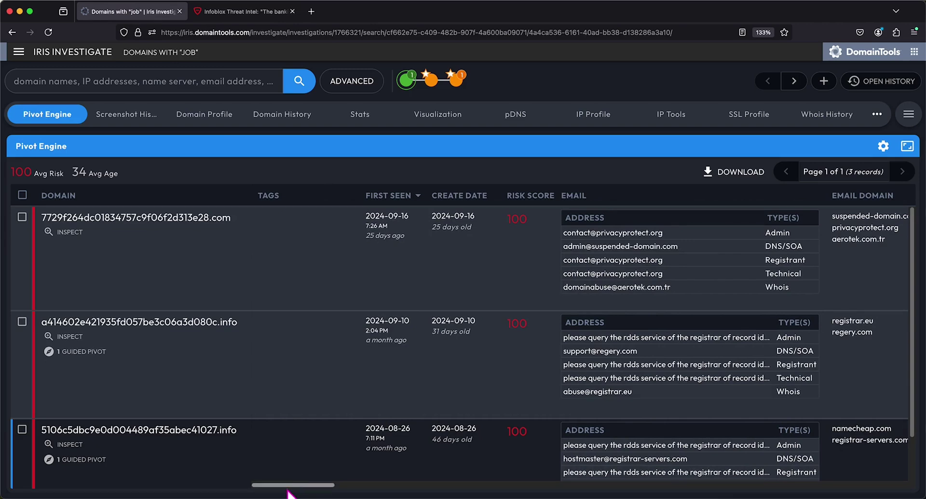
{"action": "left_click_drag", "start_coordinate": [288, 492], "coordinate": [638, 497]}
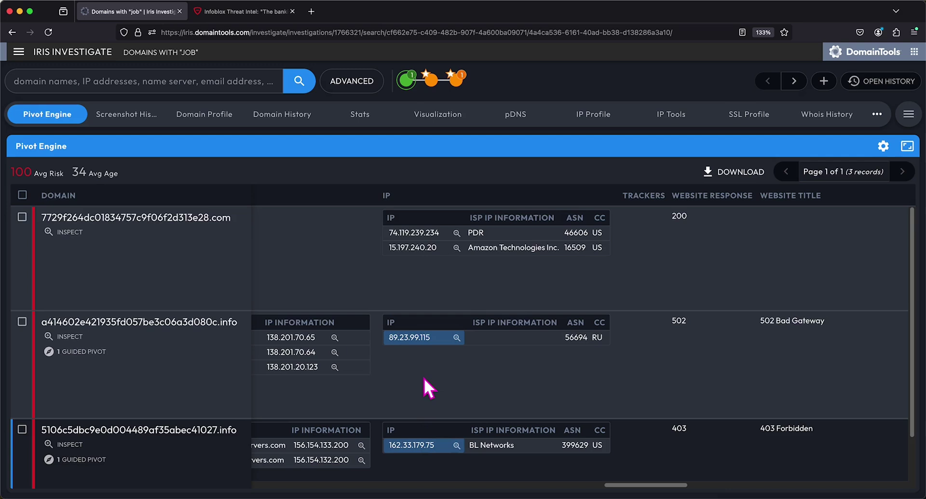
{"action": "left_click", "coordinate": [419, 344]}
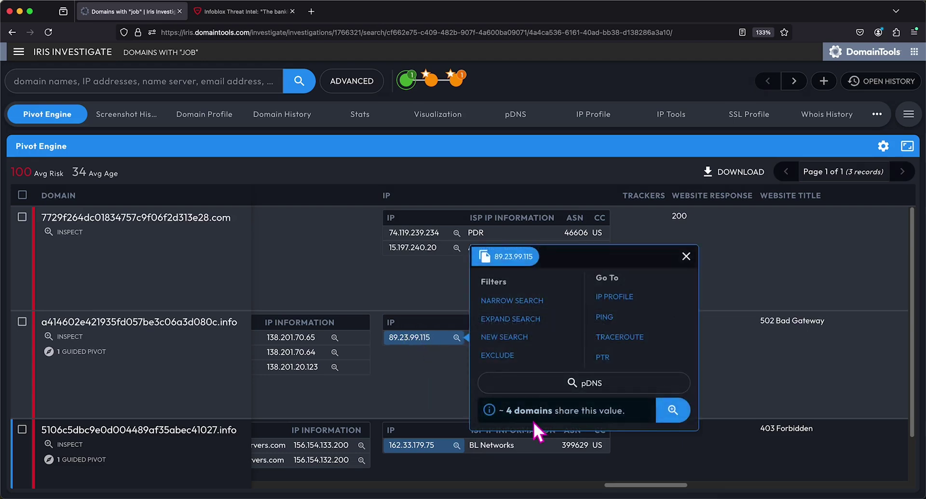
{"action": "left_click", "coordinate": [667, 419]}
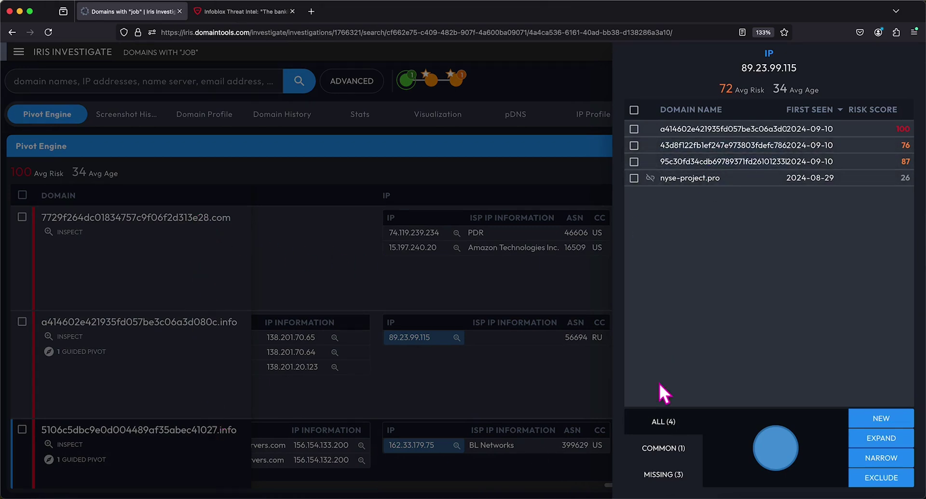
{"action": "left_click", "coordinate": [496, 385]}
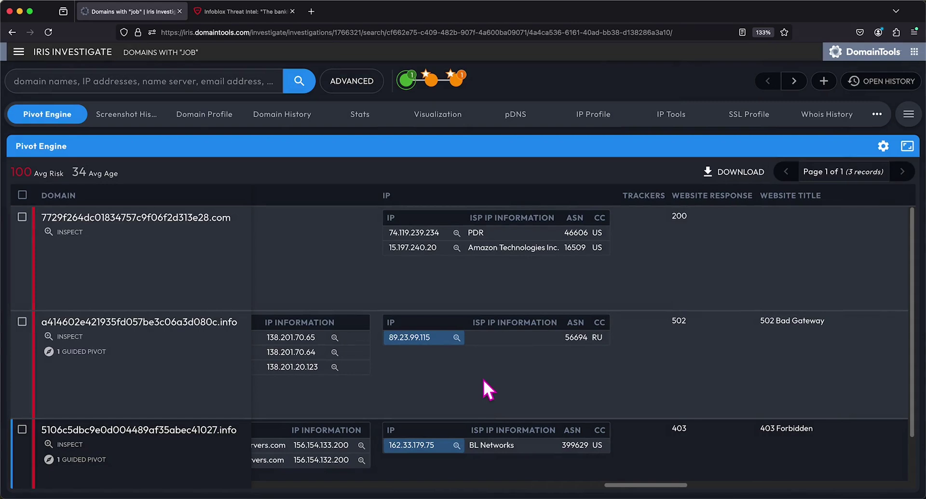
Inspect the domains that share the IP address 162.33.179.75 of 5106c5dbc9e0d004489af35abec41027.info.
{"action": "left_click", "coordinate": [419, 447]}
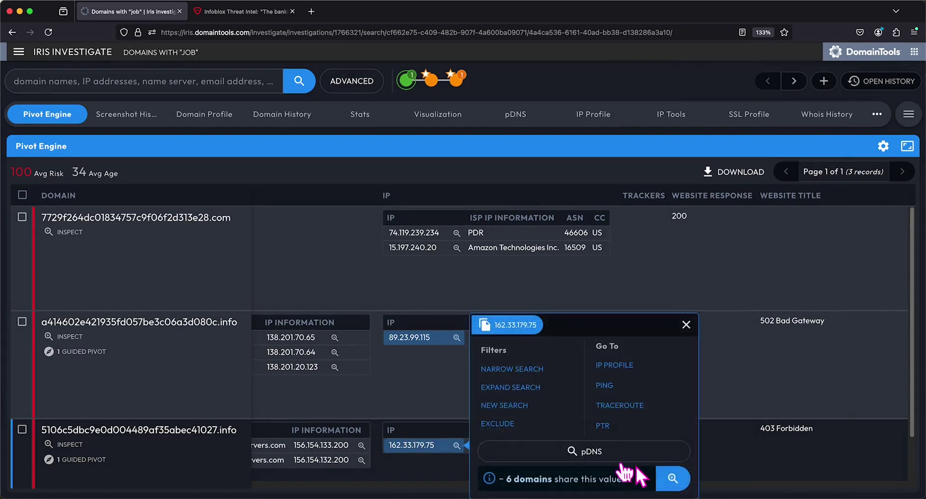
{"action": "left_click", "coordinate": [678, 482]}
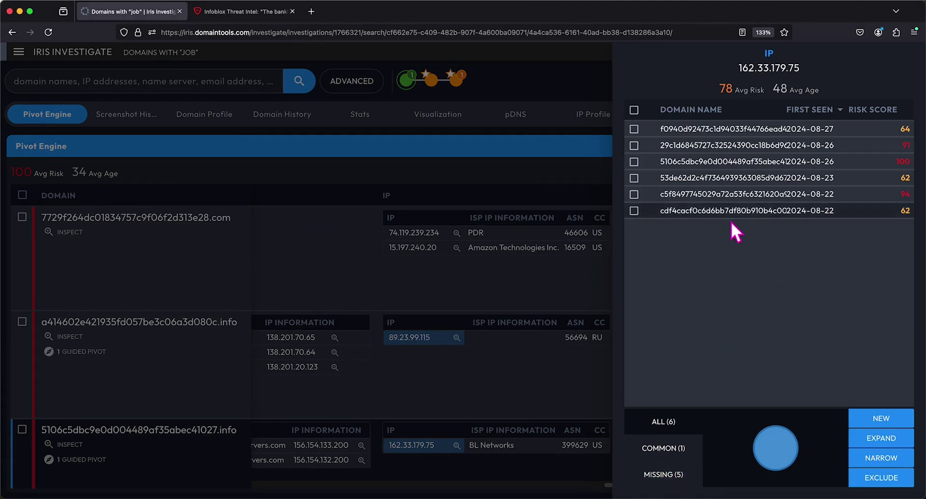
{"action": "left_click", "coordinate": [483, 389]}
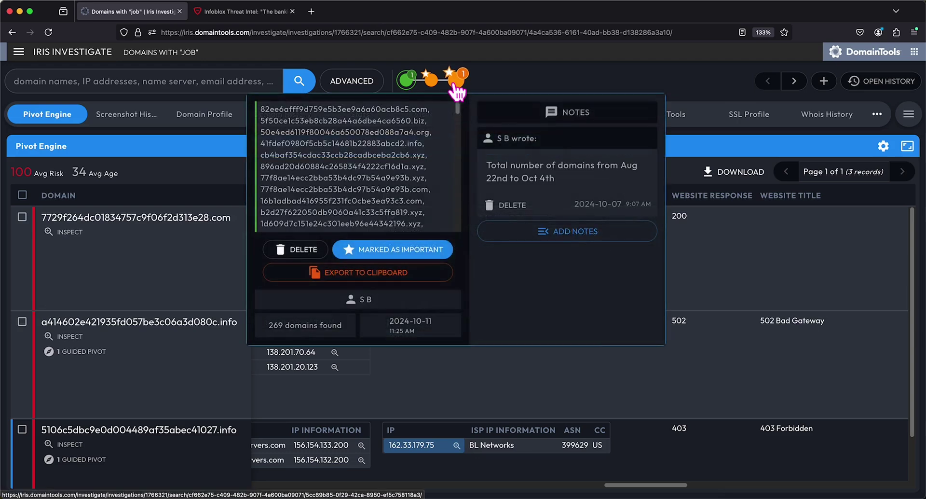
Open the starred search noted "Total number of domains from Aug 22nd to Oct 4th" and go to its most recently seen domains.
{"action": "left_click", "coordinate": [456, 87]}
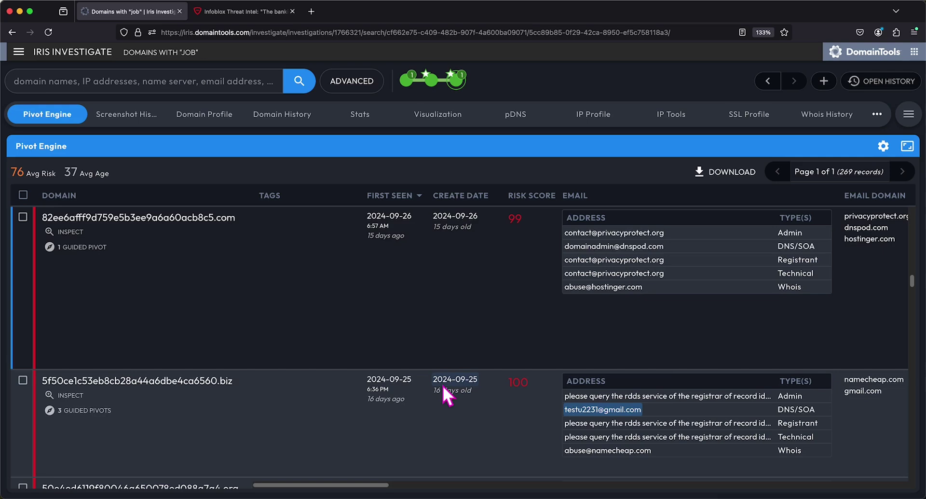
{"action": "scroll", "coordinate": [374, 328], "scroll_direction": "up", "scroll_amount": 3}
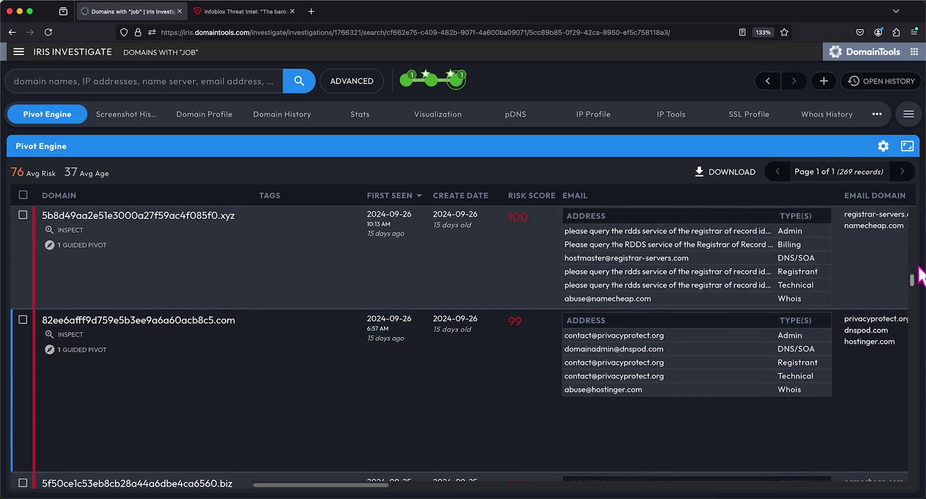
{"action": "left_click_drag", "start_coordinate": [916, 278], "coordinate": [913, 184]}
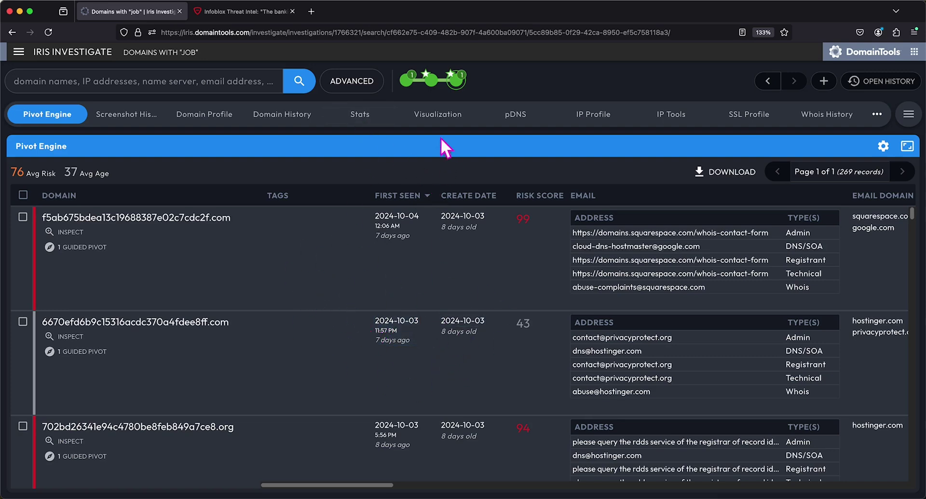
Visualize the search results as a graph with nothing highlighted and raise its minimum link degree to 5.
{"action": "left_click", "coordinate": [436, 117]}
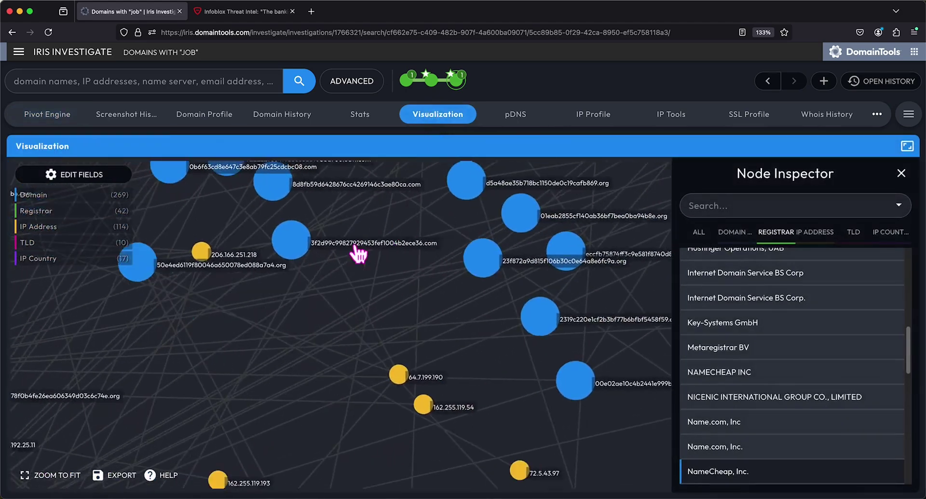
{"action": "left_click", "coordinate": [901, 173]}
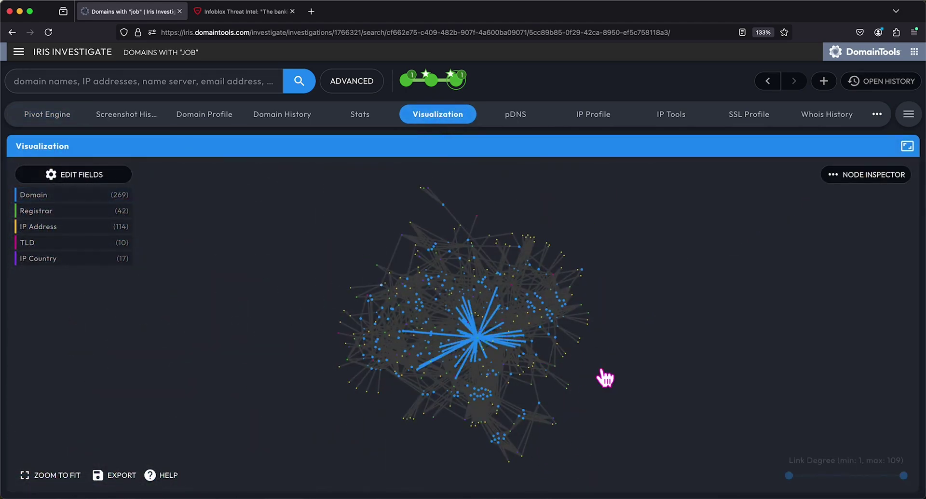
{"action": "left_click", "coordinate": [601, 346]}
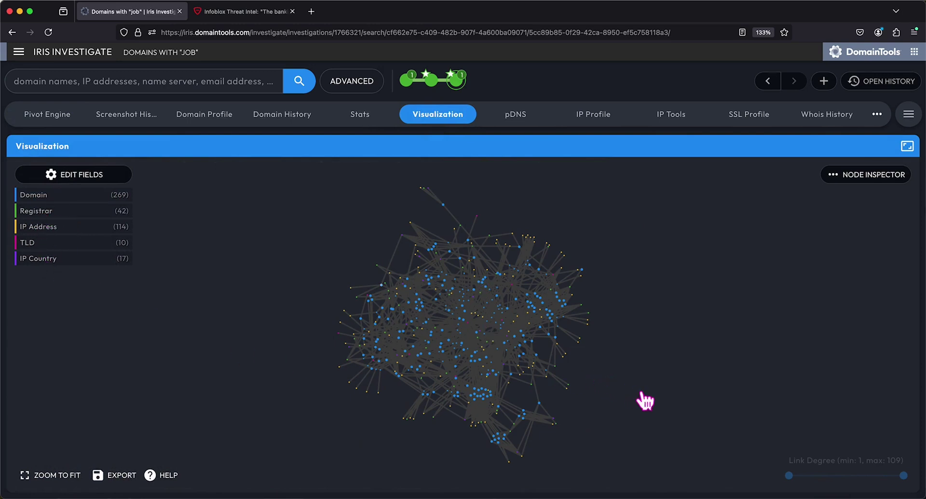
{"action": "scroll", "coordinate": [593, 374], "scroll_direction": "up", "scroll_amount": 2}
{"action": "scroll", "coordinate": [592, 371], "scroll_direction": "up", "scroll_amount": 2}
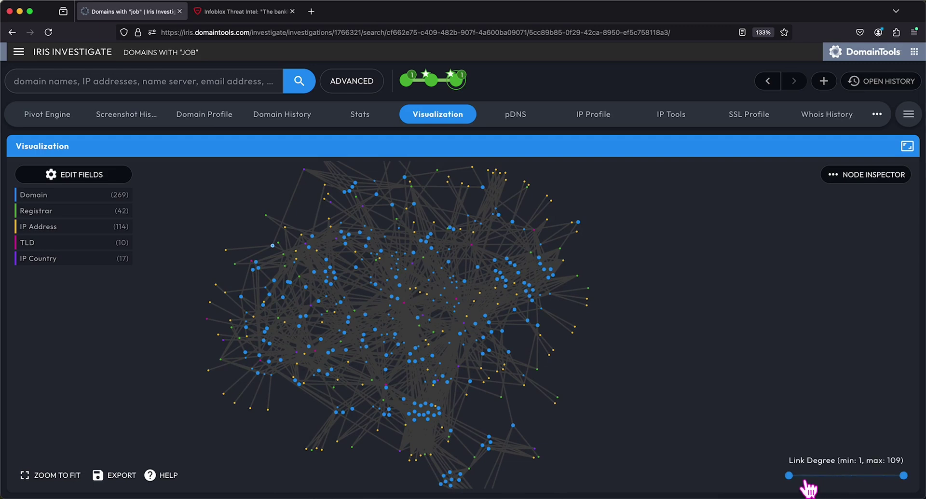
{"action": "left_click_drag", "start_coordinate": [790, 476], "coordinate": [793, 477]}
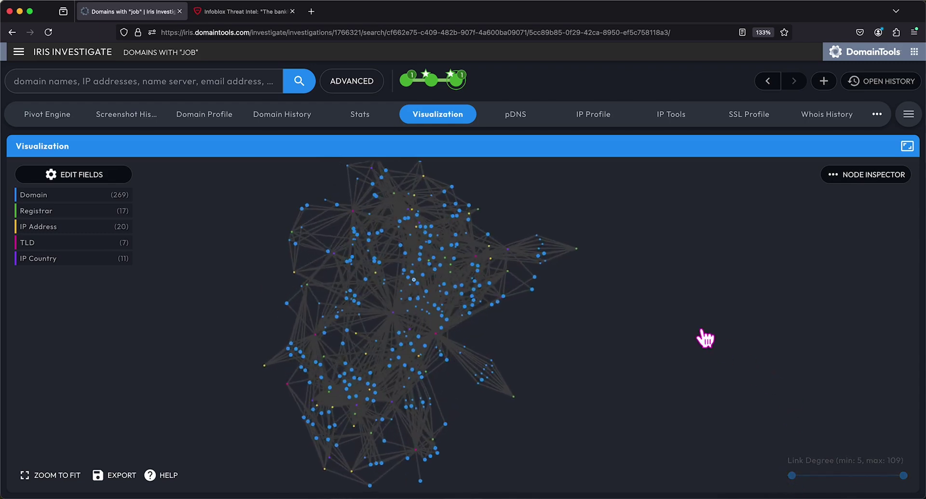
{"action": "scroll", "coordinate": [471, 349], "scroll_direction": "up", "scroll_amount": 3}
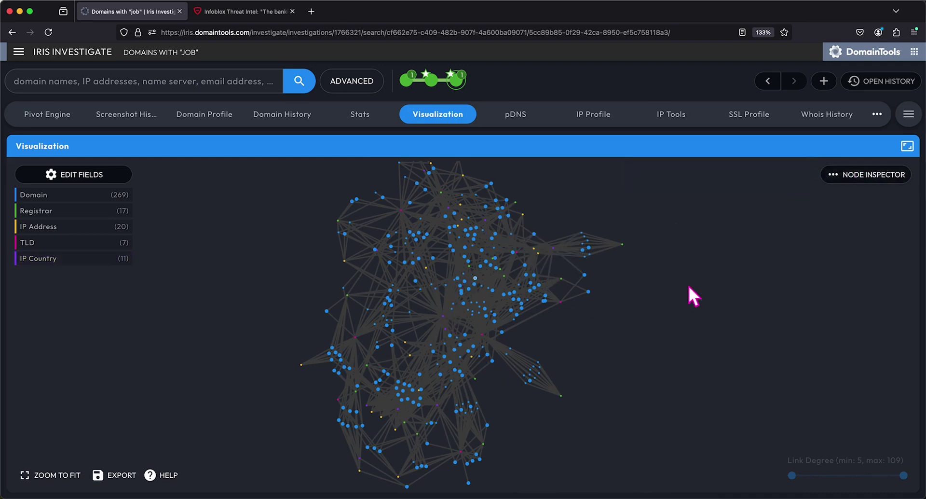
Highlight the IP country node "ru" through the Node Inspector and view its connections across the graph.
{"action": "left_click", "coordinate": [853, 179]}
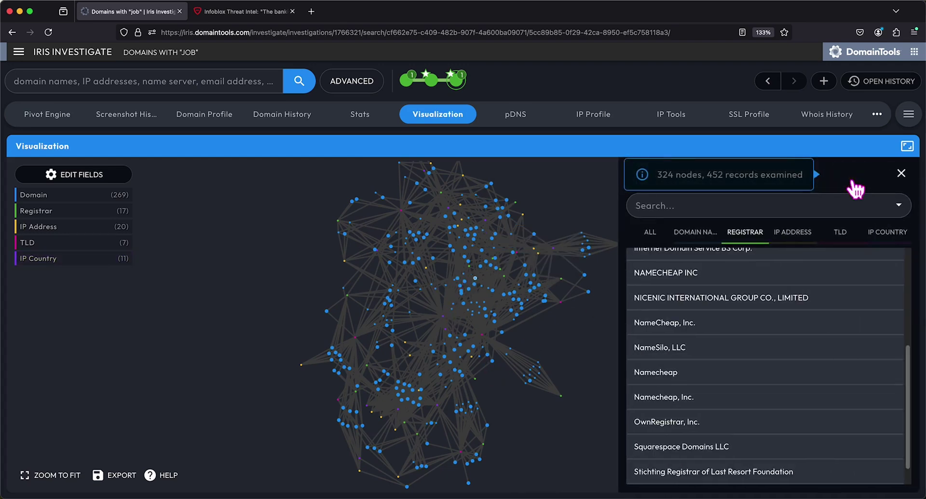
{"action": "left_click", "coordinate": [887, 233]}
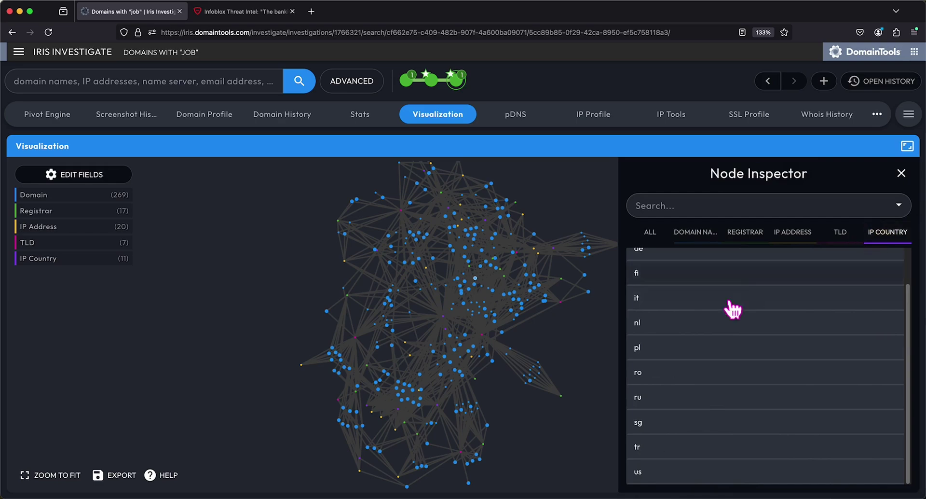
{"action": "left_click", "coordinate": [646, 405]}
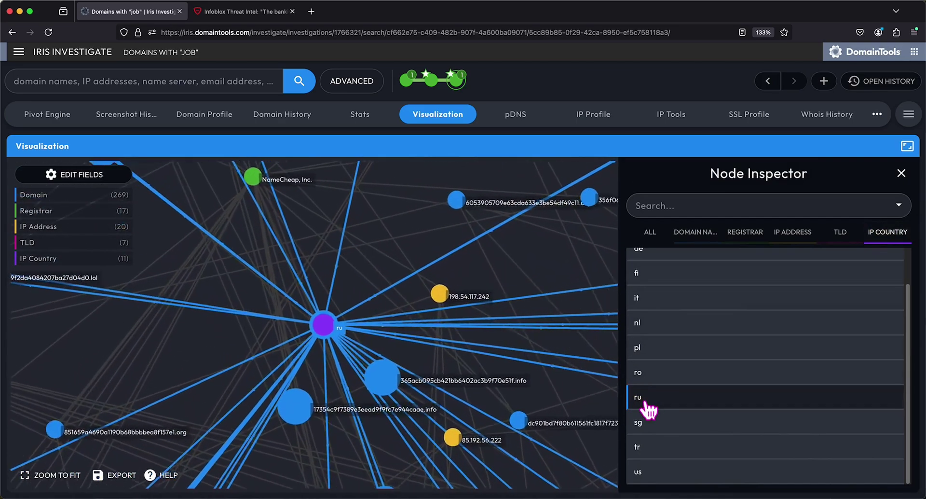
{"action": "scroll", "coordinate": [351, 289], "scroll_direction": "down", "scroll_amount": 5}
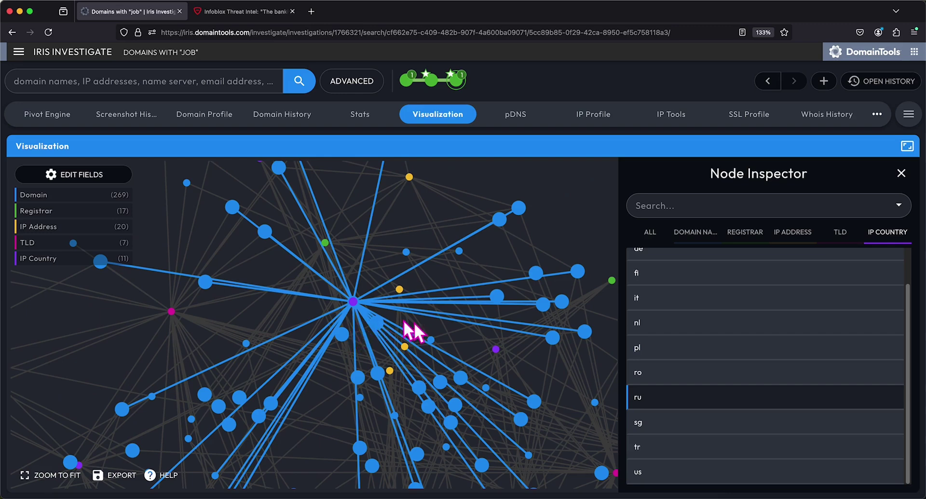
Highlight the TLD nodes xyz, shop and online one after another to examine their connected domains.
{"action": "left_click", "coordinate": [834, 235]}
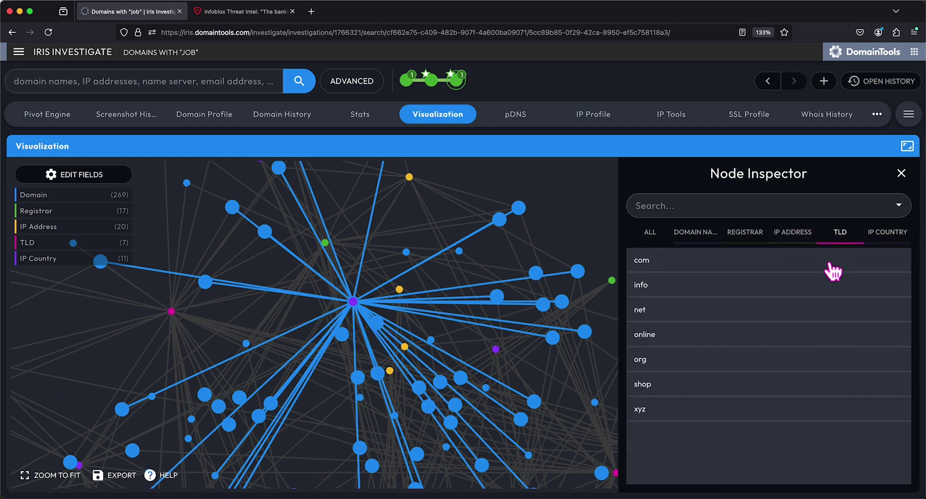
{"action": "left_click", "coordinate": [657, 408]}
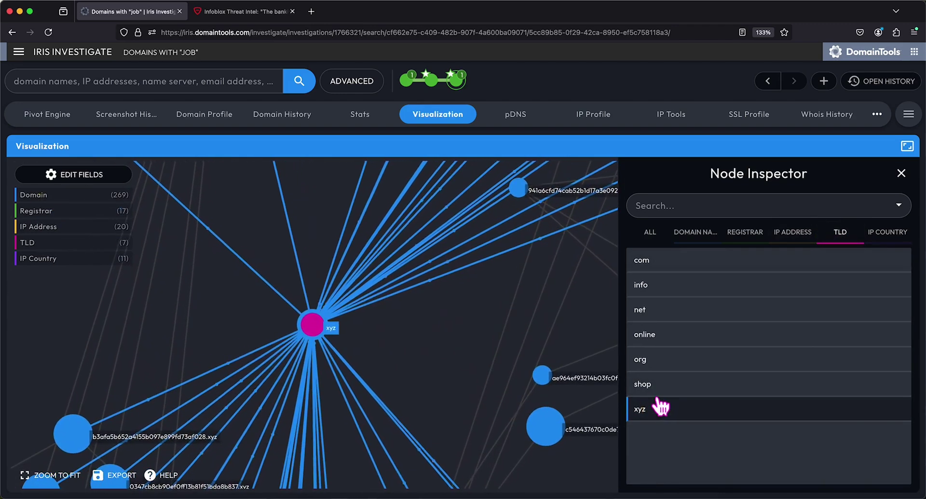
{"action": "left_click", "coordinate": [658, 386]}
{"action": "left_click", "coordinate": [656, 338]}
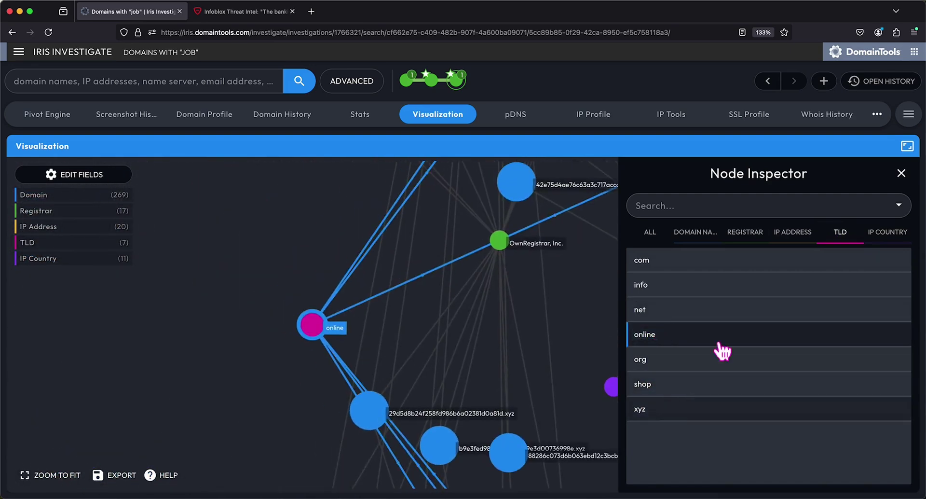
Highlight the registrar nodes Namecheap, NameCheap, Inc. and Aerotek Bilisim Sanayi ve Ticaret AS in turn to examine their connected domains.
{"action": "left_click", "coordinate": [749, 234]}
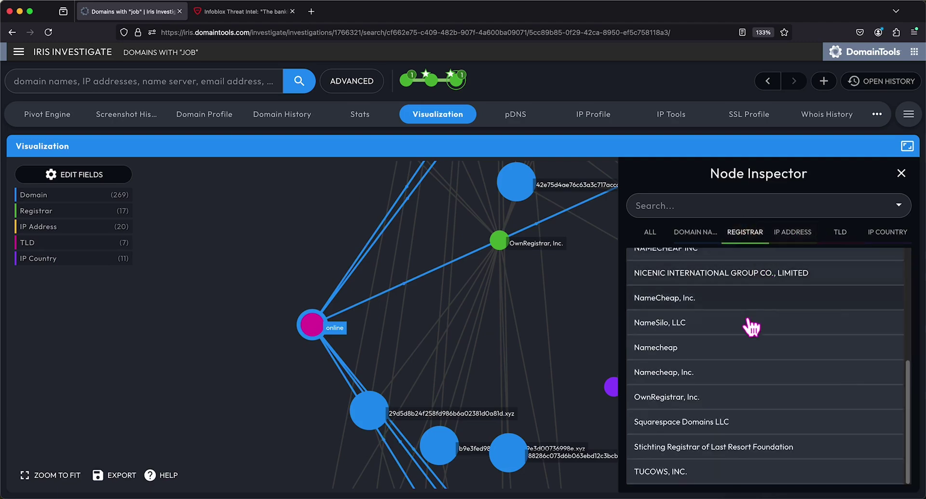
{"action": "left_click", "coordinate": [673, 376]}
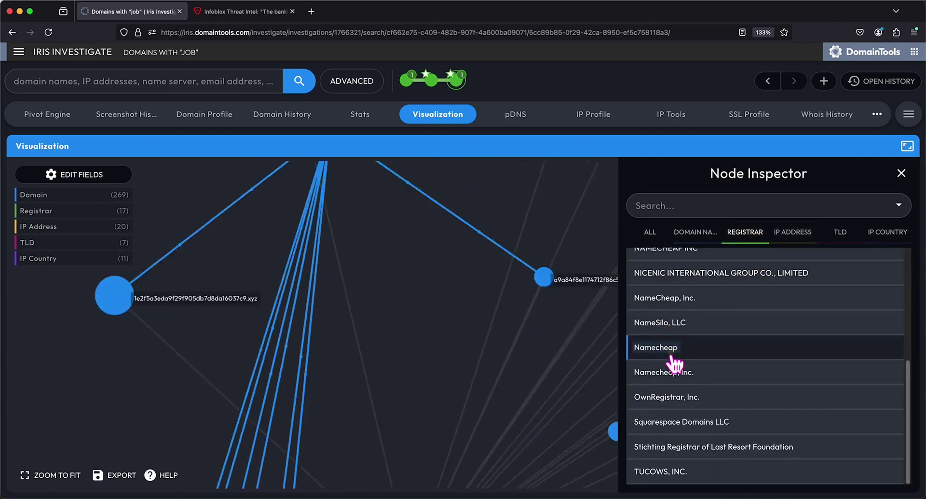
{"action": "left_click", "coordinate": [672, 297]}
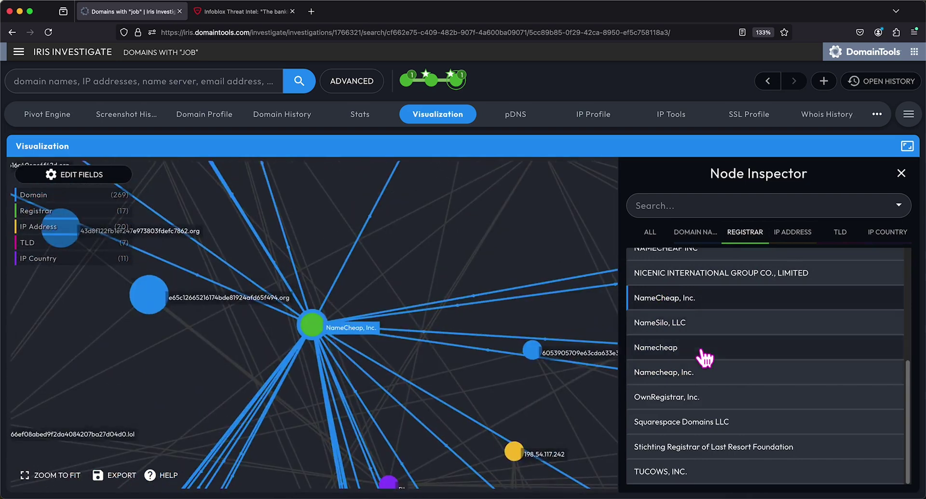
{"action": "scroll", "coordinate": [699, 352], "scroll_direction": "up", "scroll_amount": 5}
{"action": "left_click", "coordinate": [708, 261]}
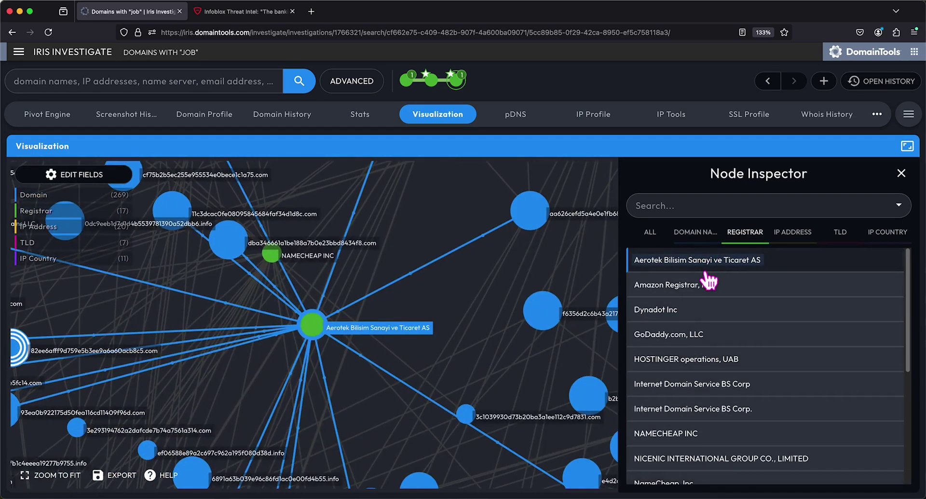